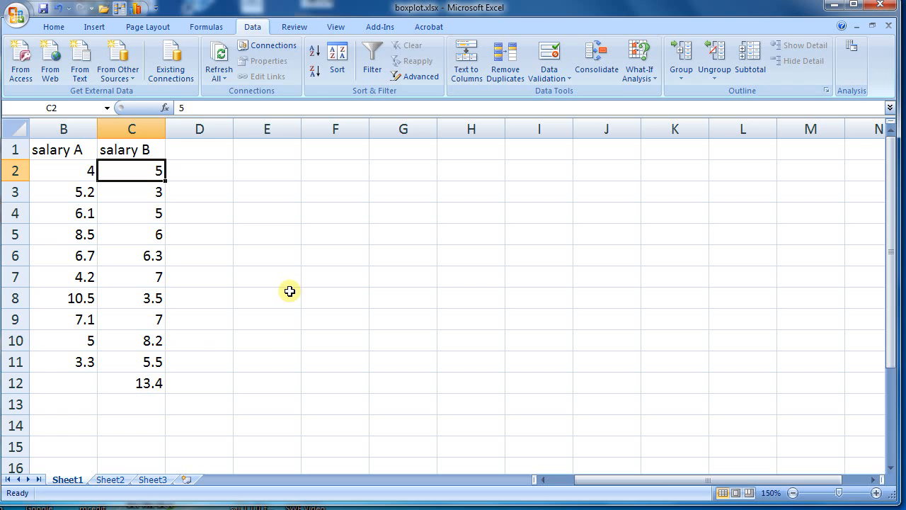
- Review the salary A heading and its values in B2:B11 of the worksheet, and switch to the StatCrunch data table
mouse_move(72, 148)
left_mouse_down()
mouse_move(64, 192)
mouse_move(65, 154)
left_mouse_up()
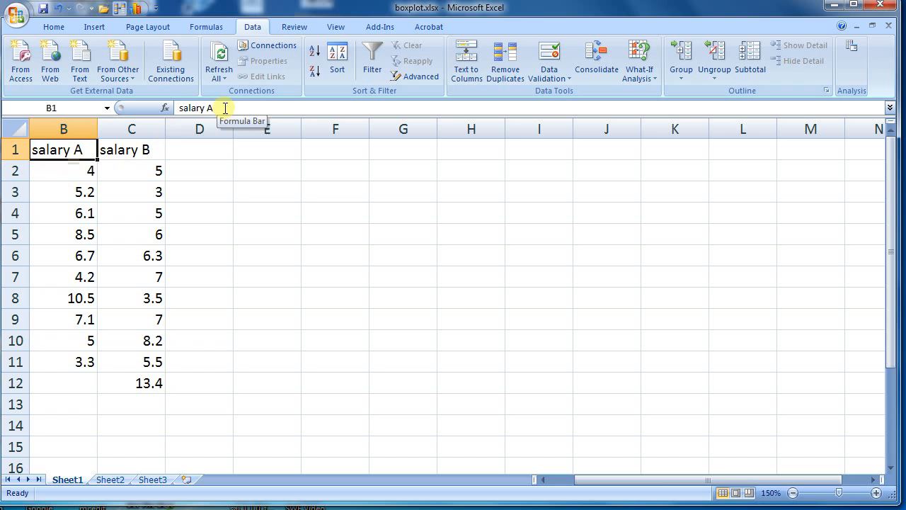
left_click_drag(65, 167, 55, 362)
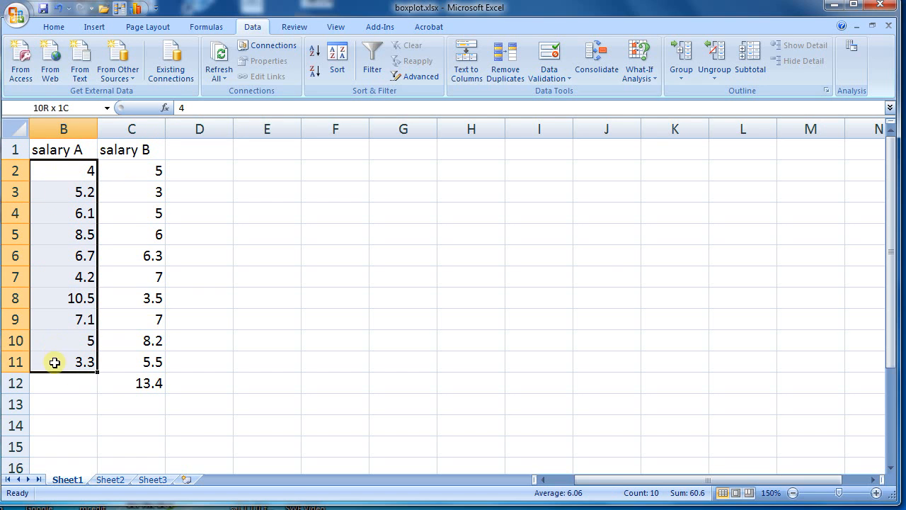
left_click(255, 283)
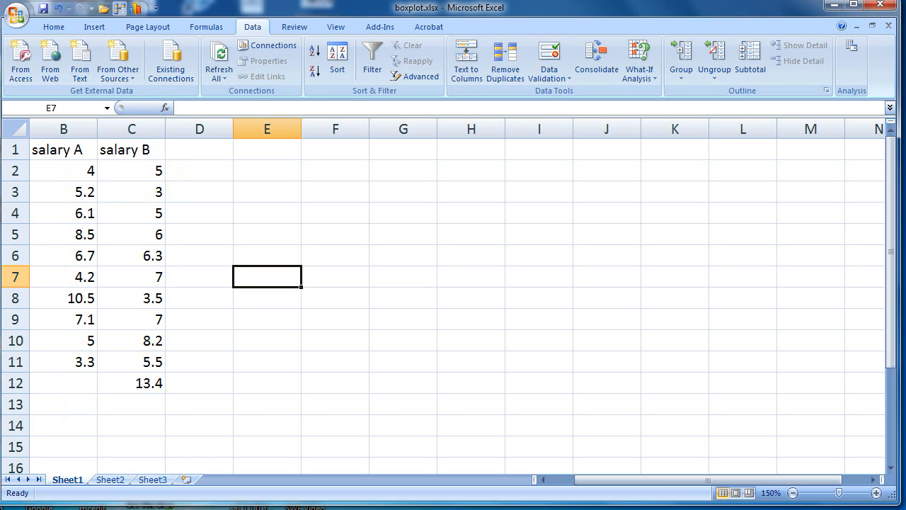
left_click(166, 507)
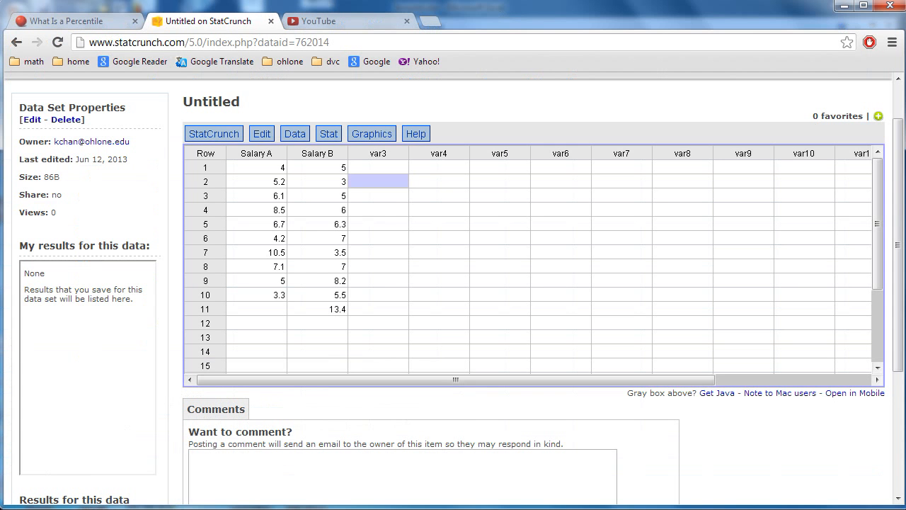
left_click(295, 135)
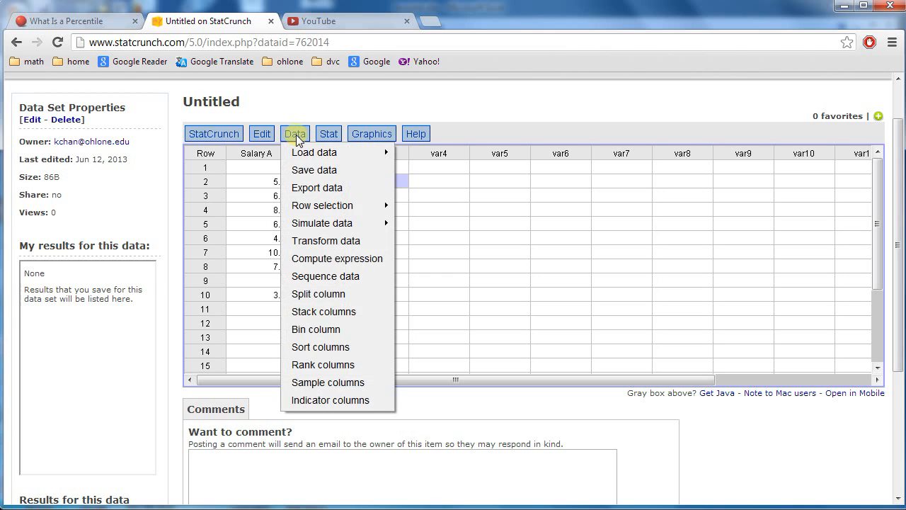
left_click(260, 159)
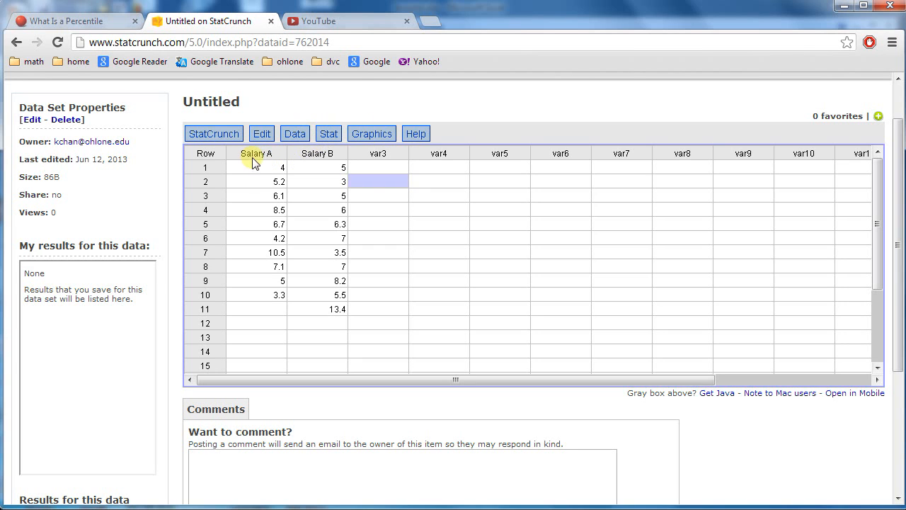
- Create a boxplot of the Salary A column with the default options and close the graph window
left_click(358, 133)
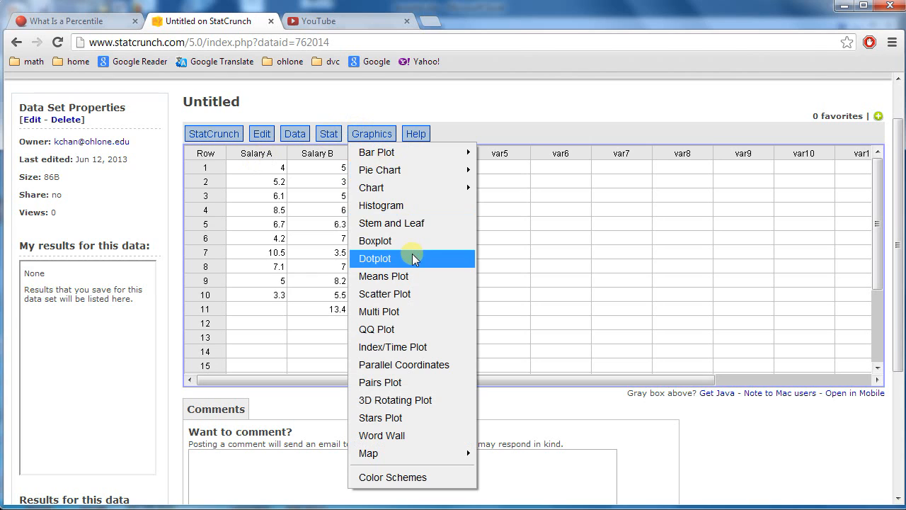
left_click(423, 240)
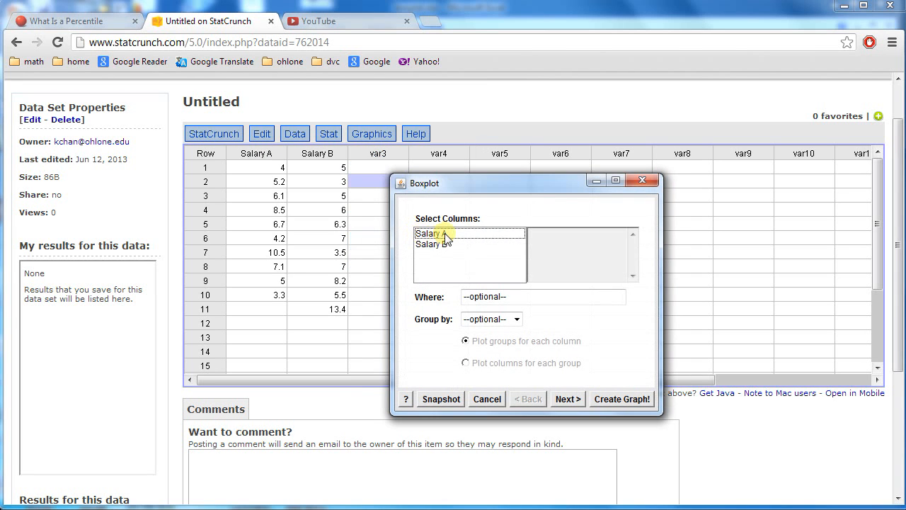
left_click(446, 238)
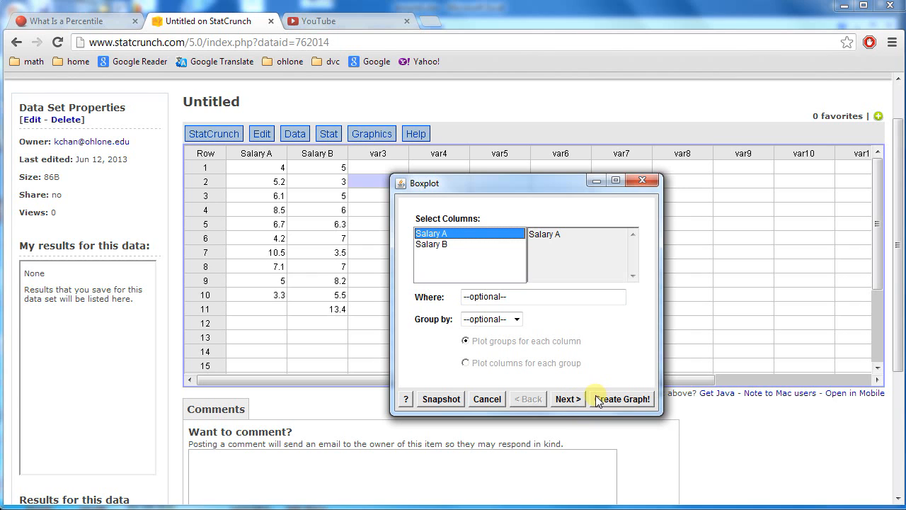
left_click(626, 399)
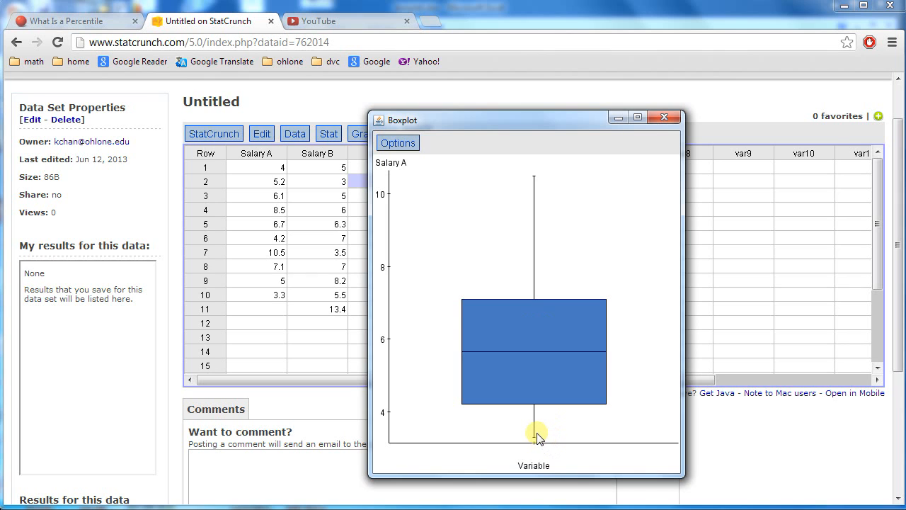
left_click(664, 117)
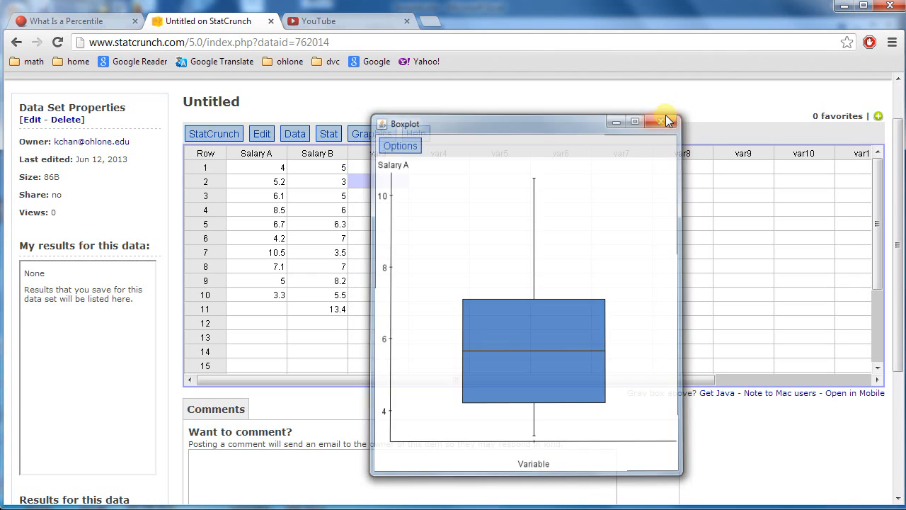
- Set up a new boxplot of the Salary A column with the boxes drawn horizontally
left_click(375, 134)
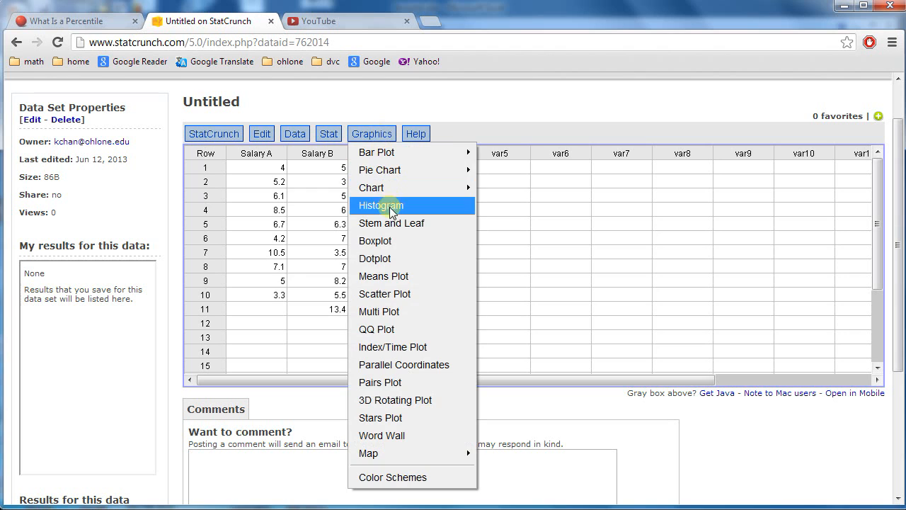
left_click(410, 242)
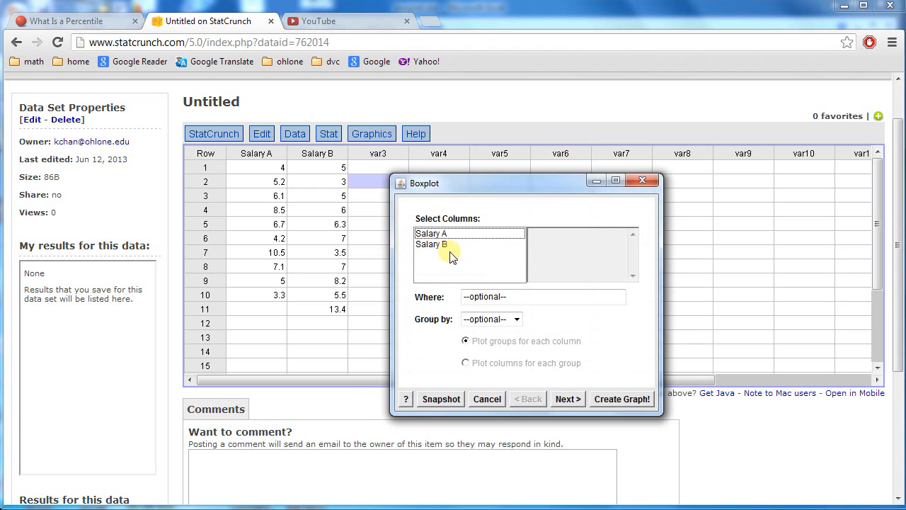
left_click(462, 234)
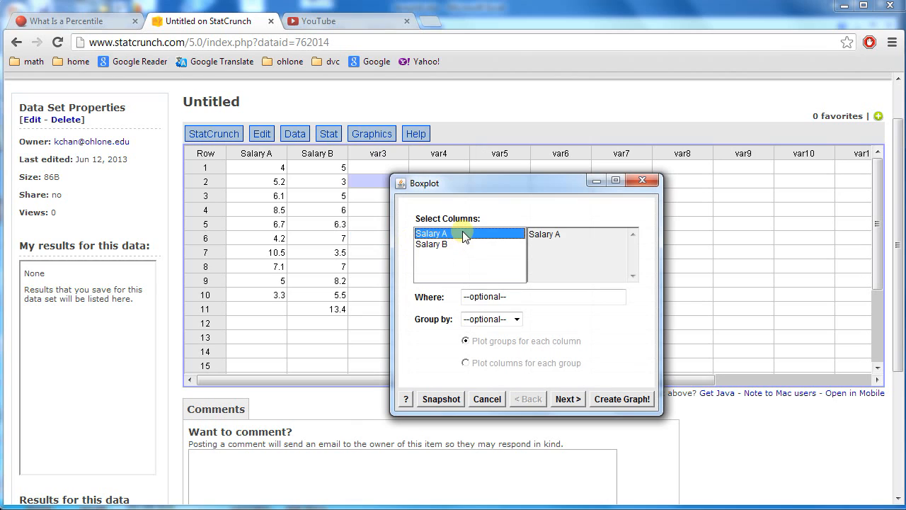
left_click(568, 399)
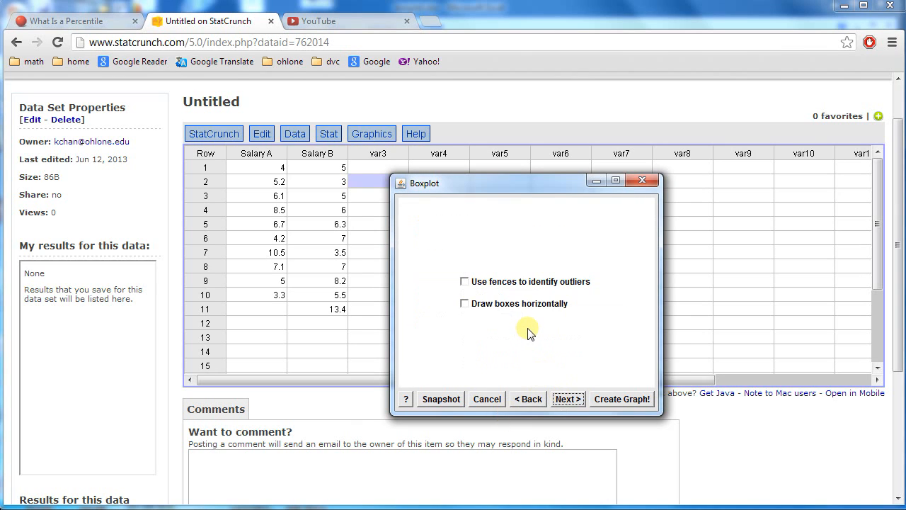
left_click(478, 305)
left_click(570, 398)
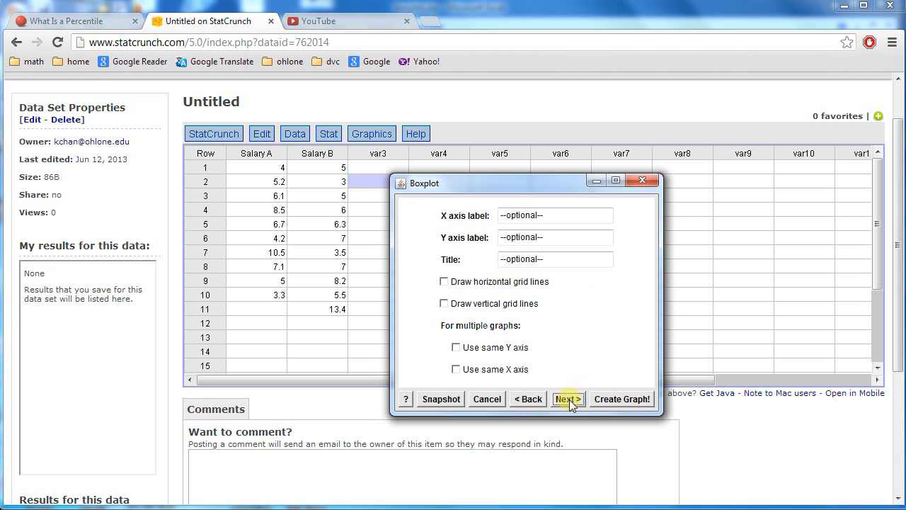
- Title the graph "Boxplot for Company A salary" and label the X axis "Salary in $1000"
left_click(553, 262)
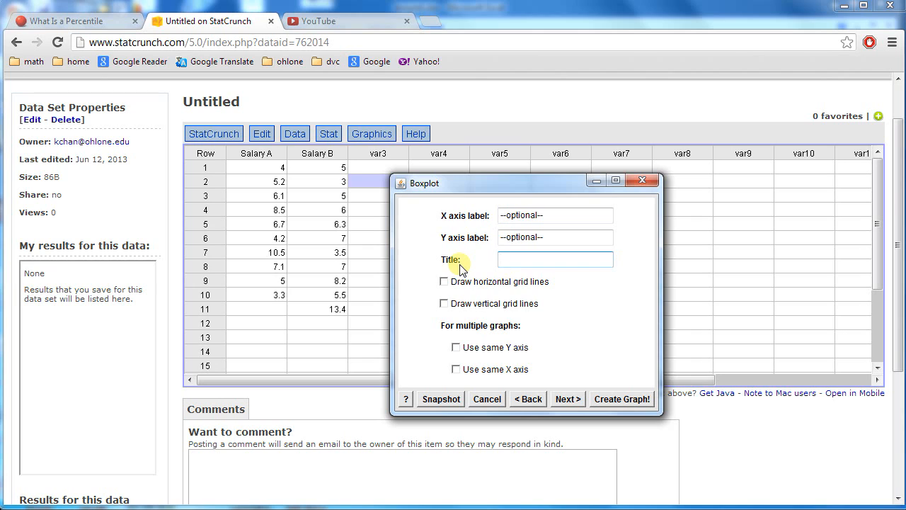
type("Boxplot for Company A salary")
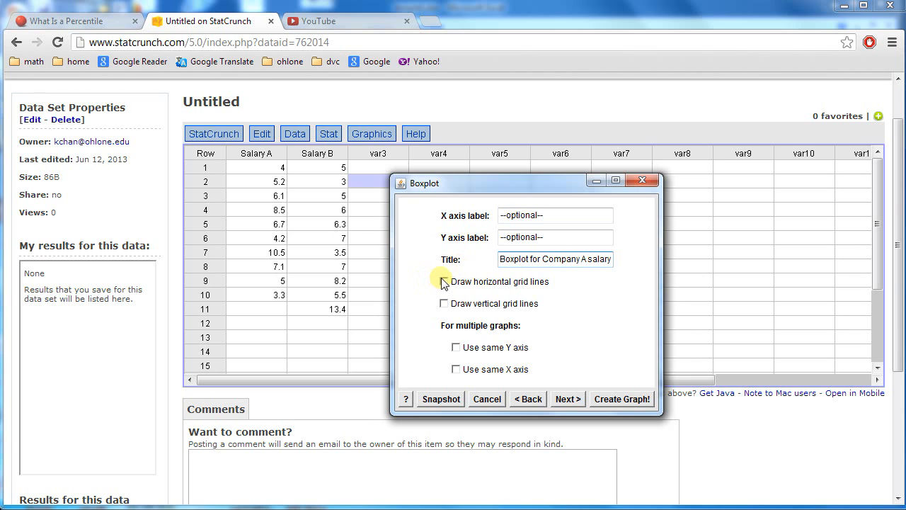
left_click(525, 217)
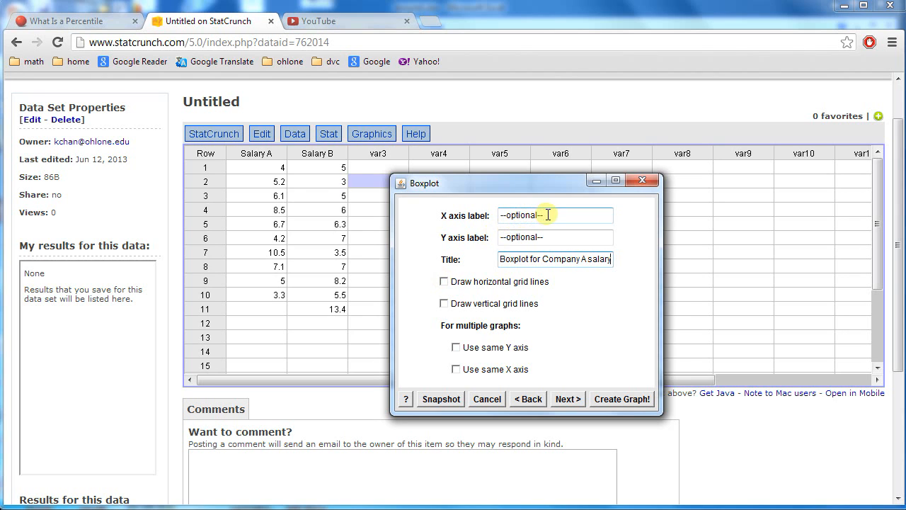
left_click(549, 215)
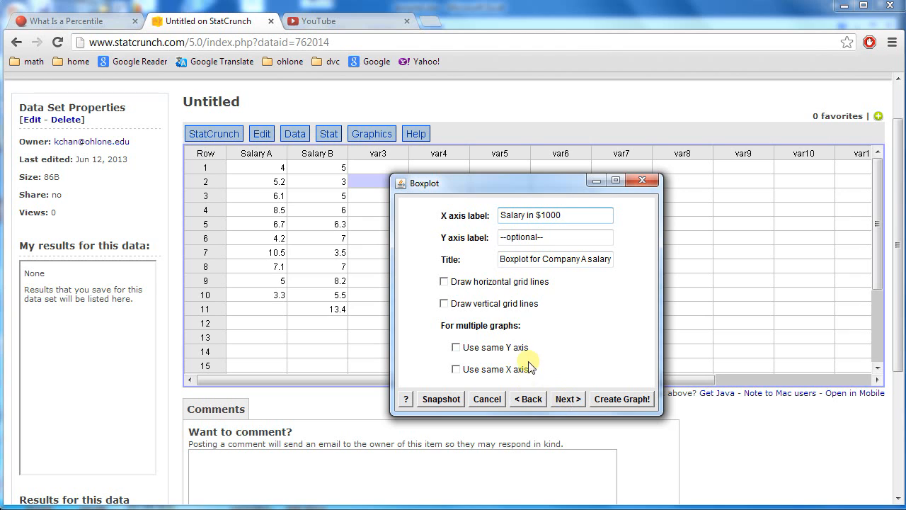
- Create the Salary A graph with the default layout and make its window shorter before closing it
left_click(568, 400)
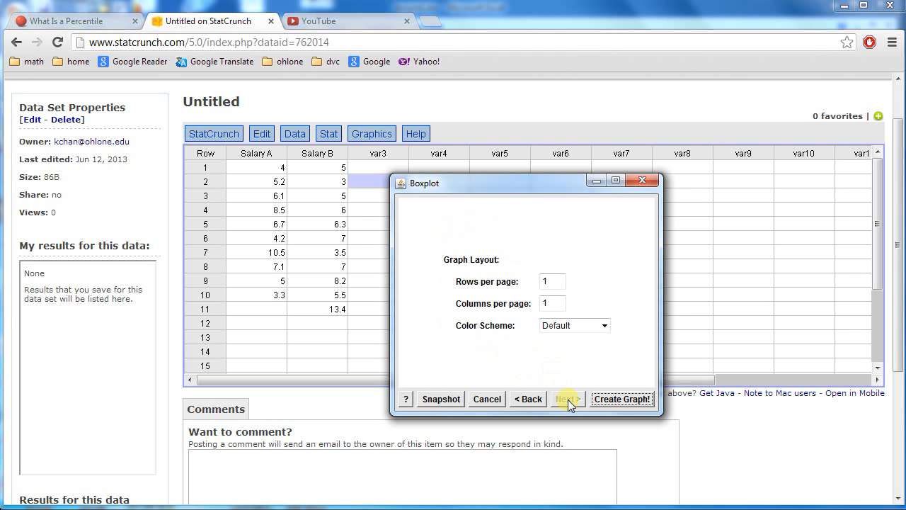
left_click(607, 398)
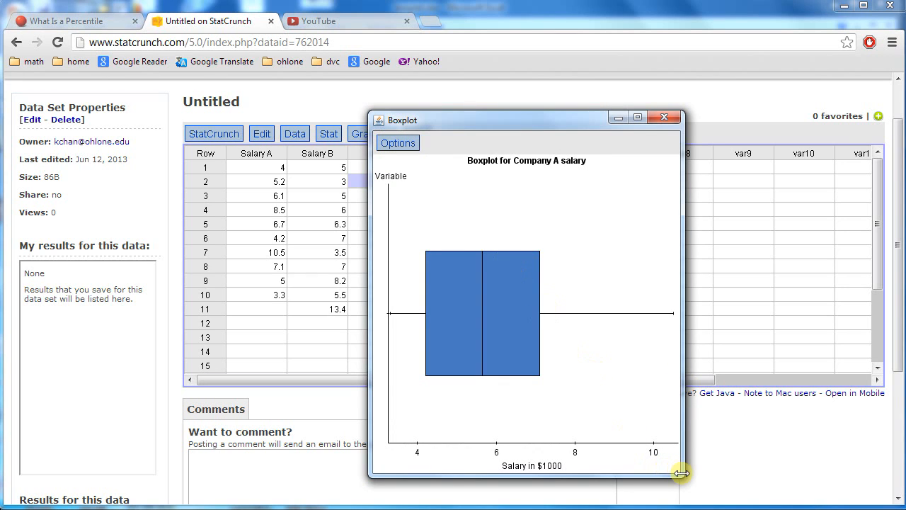
left_click_drag(681, 473, 693, 388)
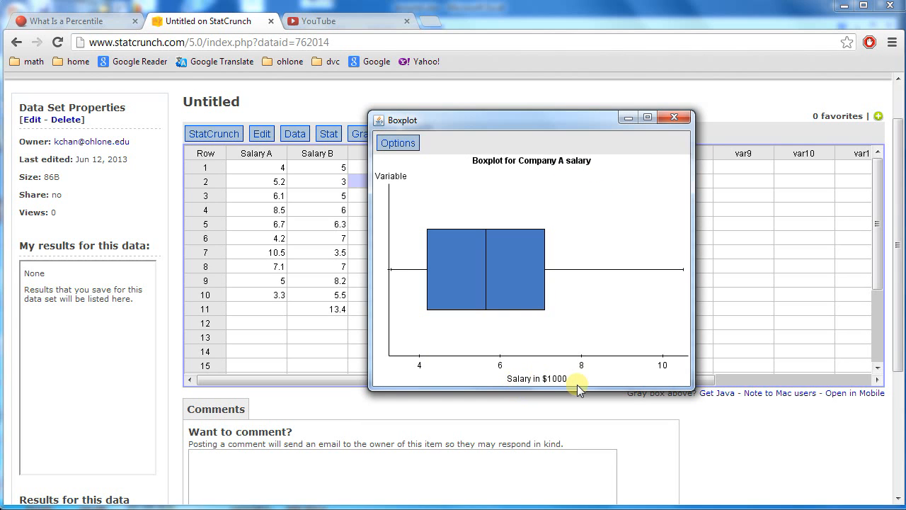
left_click(674, 118)
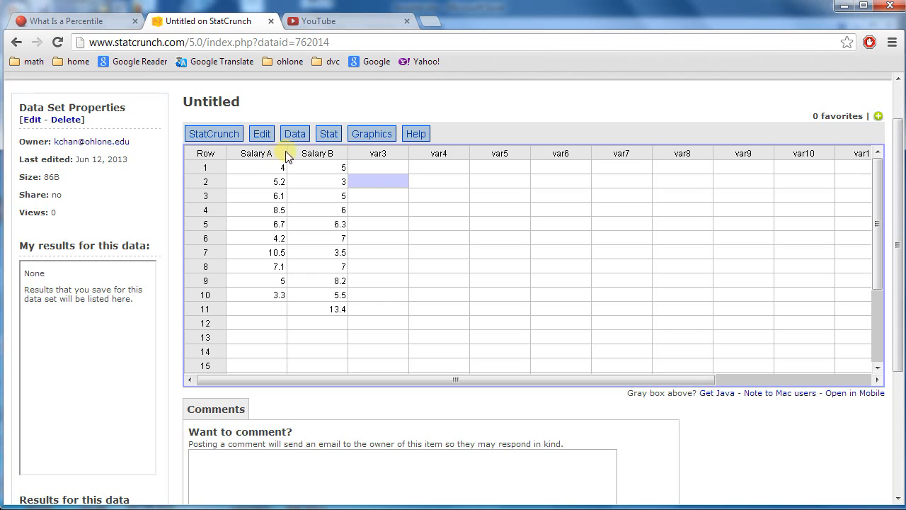
- Set up a boxplot of both Salary A and Salary B with the boxes drawn horizontally
left_click(372, 134)
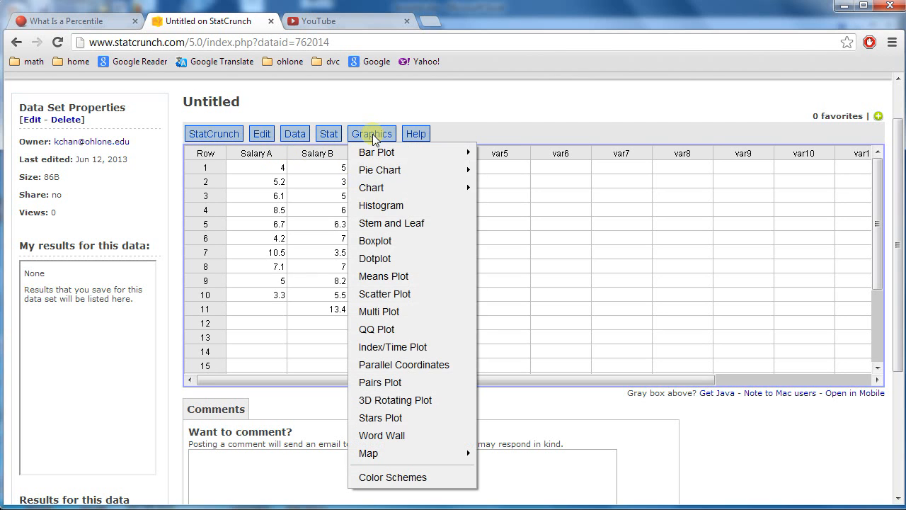
left_click(406, 242)
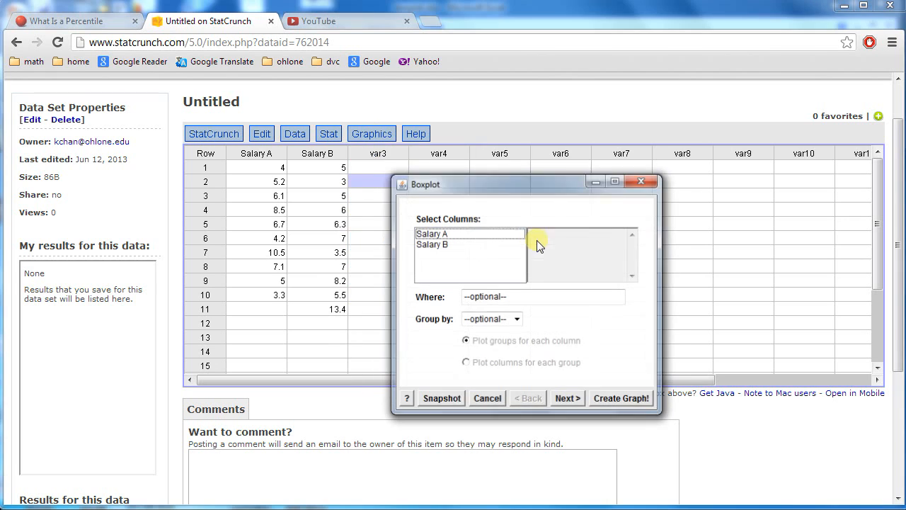
left_click_drag(512, 234, 514, 247)
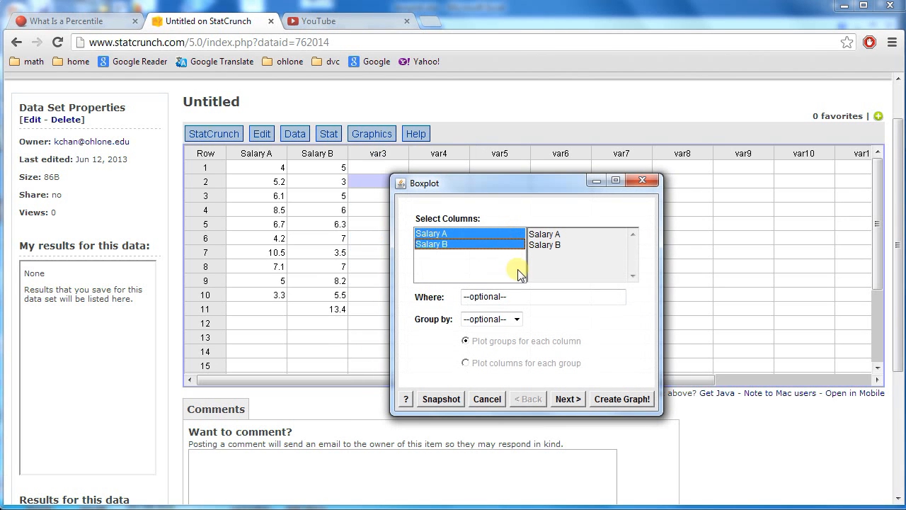
left_click(567, 400)
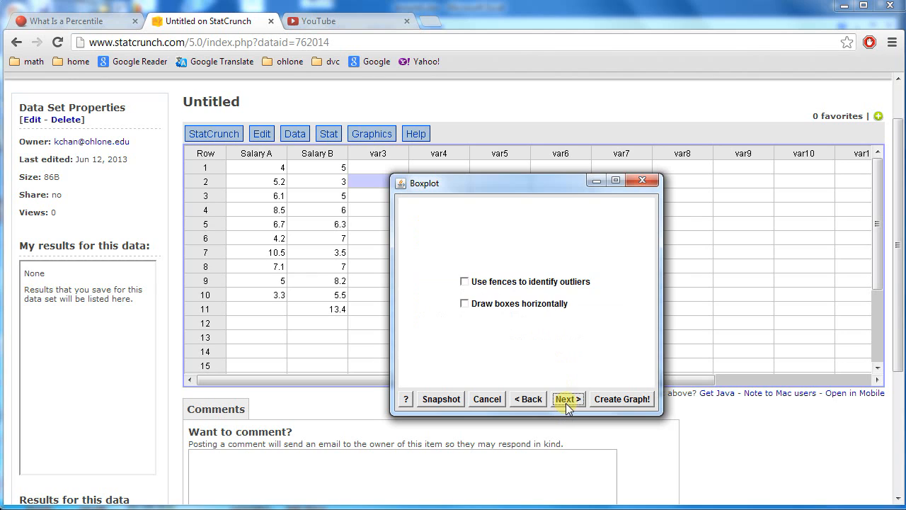
left_click(496, 306)
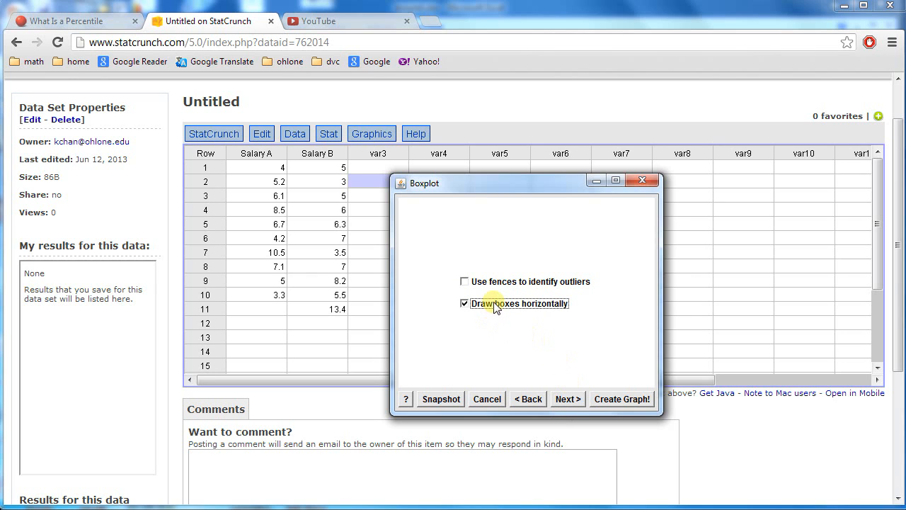
left_click(574, 400)
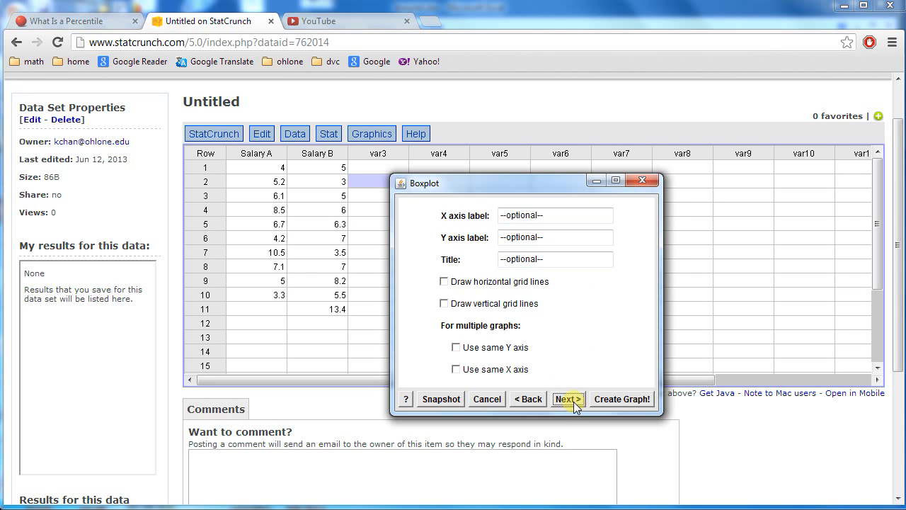
- Title the graph "Salary boxplot for company A and B" and make multiple graphs use the same X axis
left_click(547, 260)
type("S")
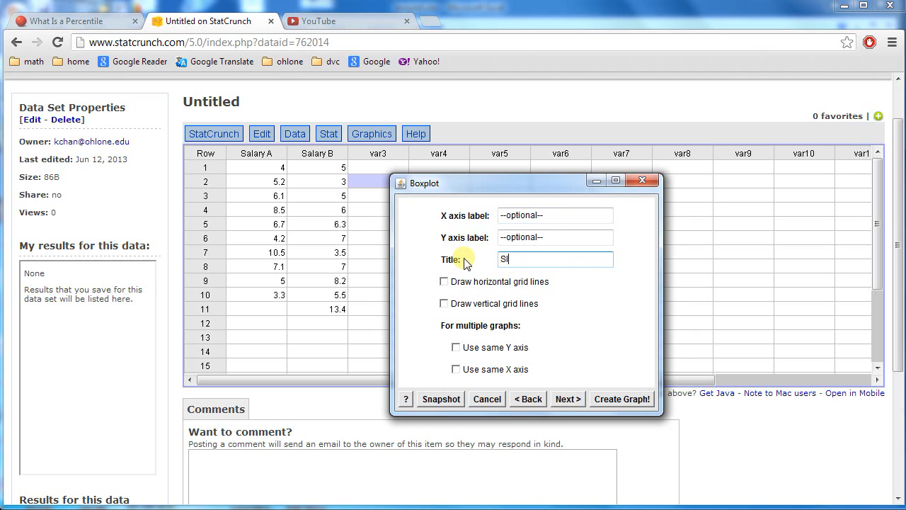
type("alary boxplo")
type("t for company A and B")
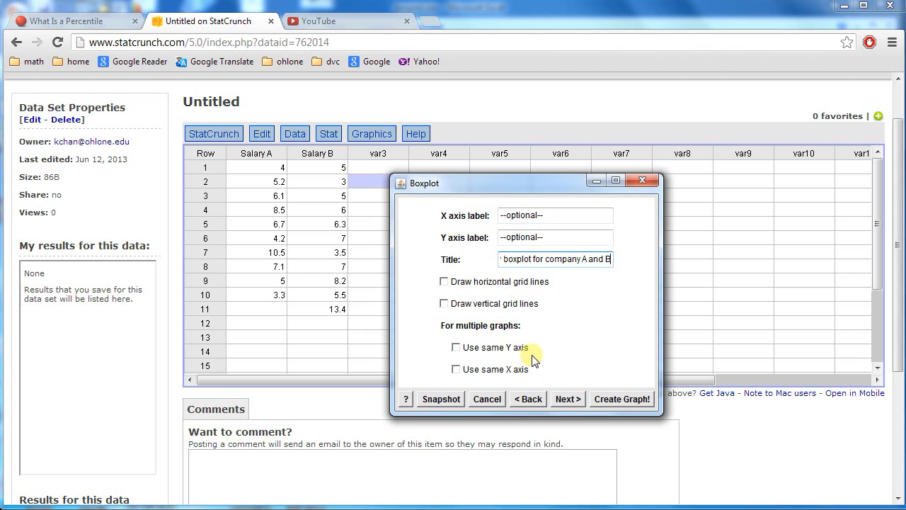
left_click(491, 373)
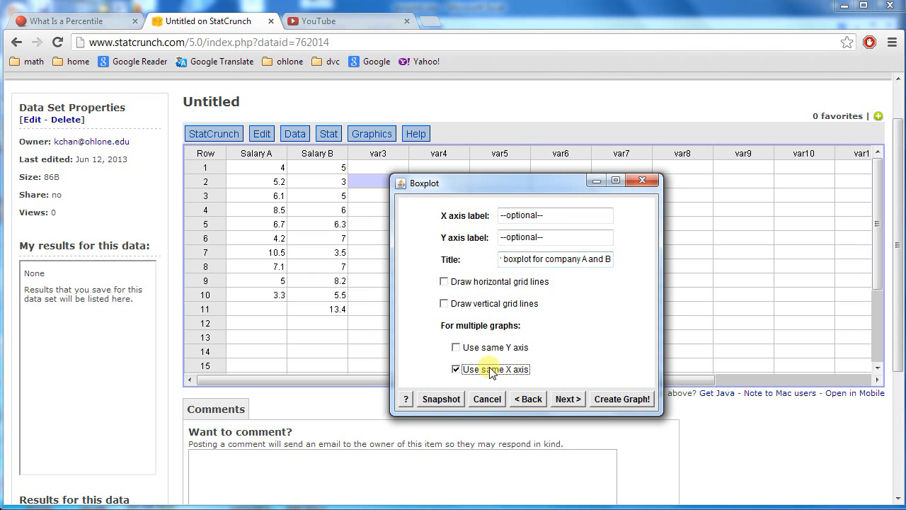
- Set the graph layout to 2 columns per page and create the two-company boxplot
left_click(567, 399)
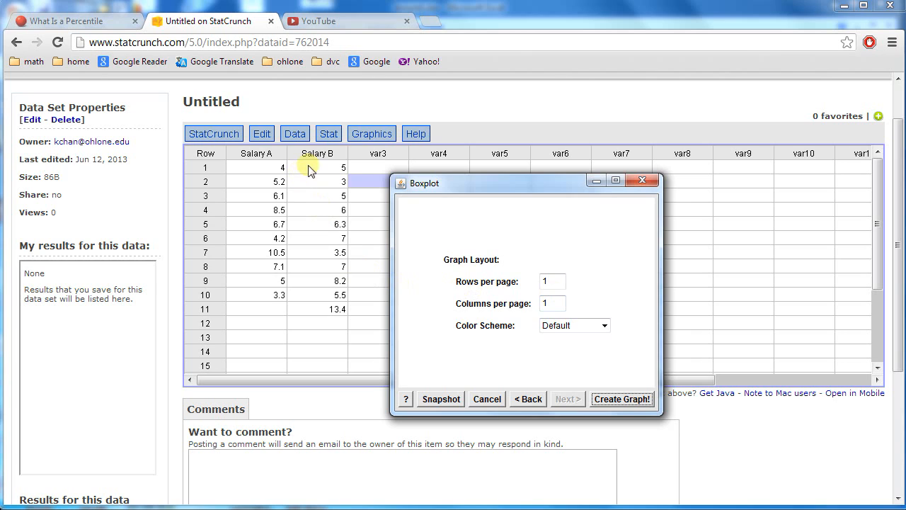
double_click(544, 303)
type("2")
left_click(610, 399)
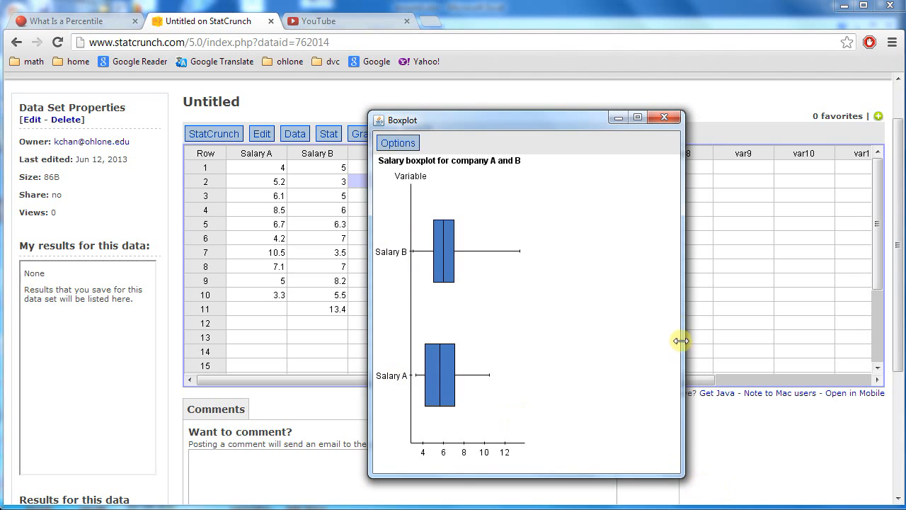
- Widen the two-company boxplot window on both sides and reduce its height
left_click_drag(806, 311, 899, 307)
left_click_drag(372, 300, 296, 276)
left_click_drag(554, 477, 575, 294)
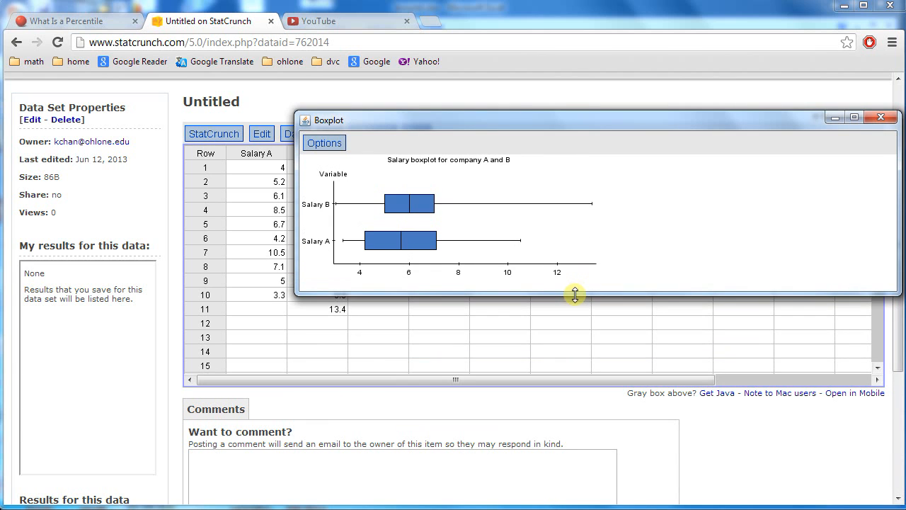
left_click_drag(552, 120, 533, 176)
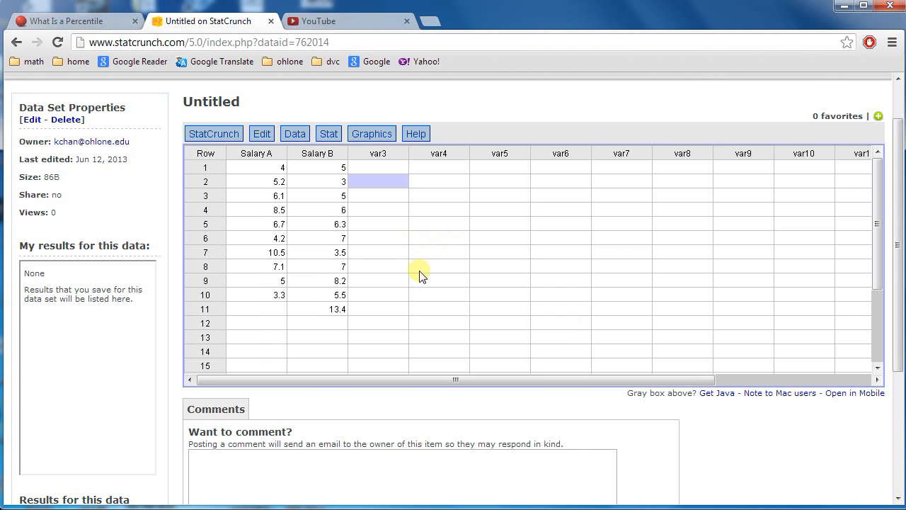
left_click(376, 134)
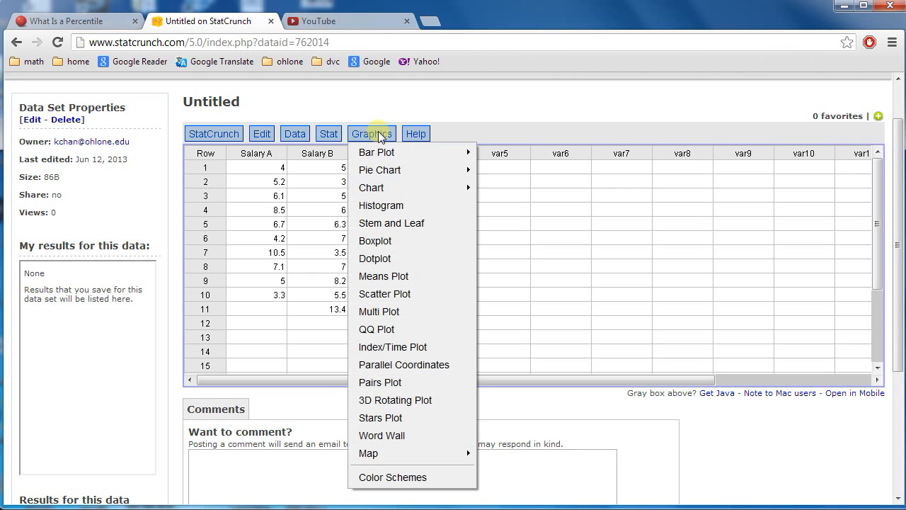
left_click(330, 161)
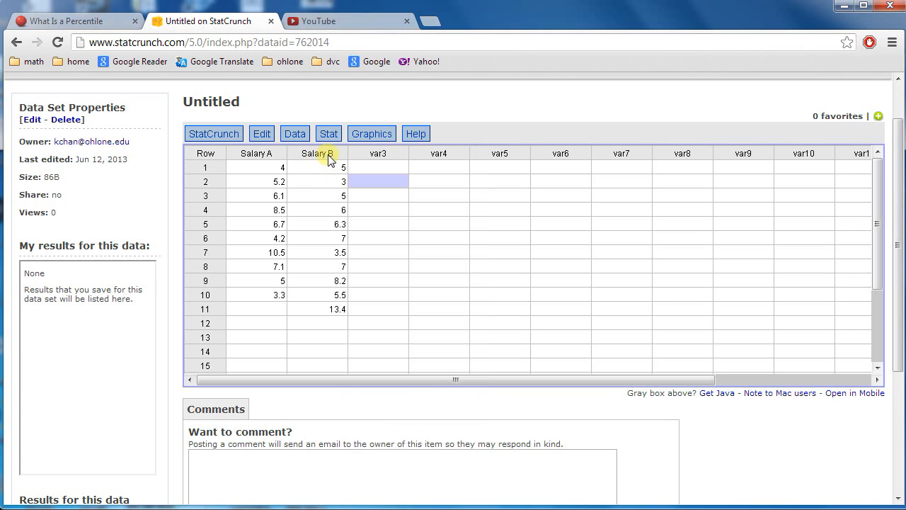
- Set up a boxplot of only Salary B that uses fences to identify outliers and draws the boxes horizontally
left_click(369, 137)
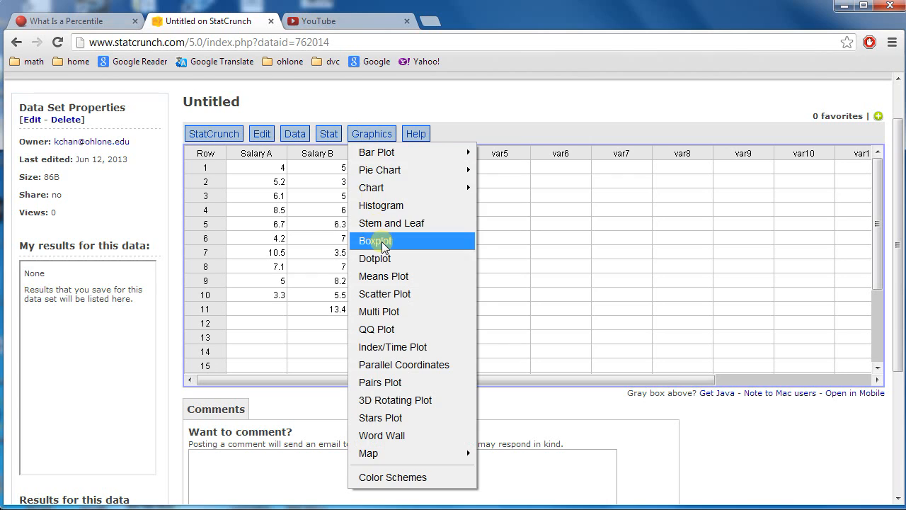
left_click(372, 241)
left_click(441, 248)
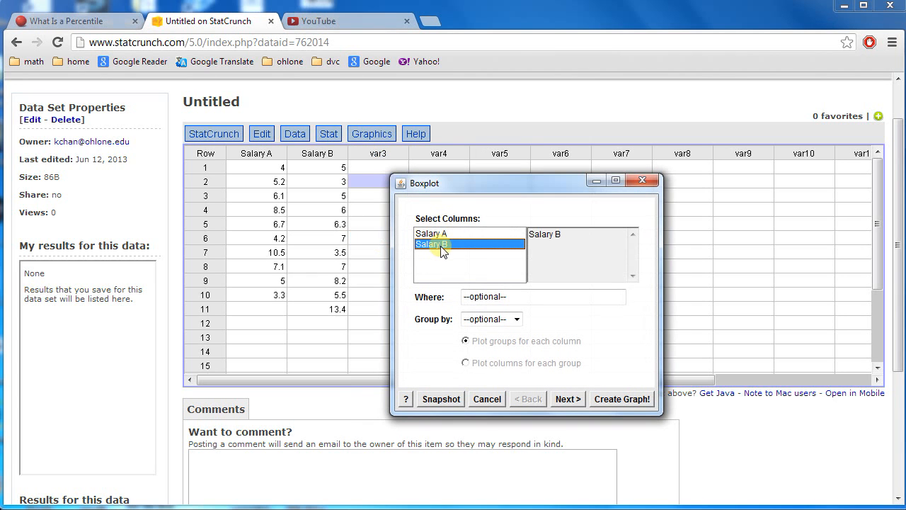
left_click(568, 399)
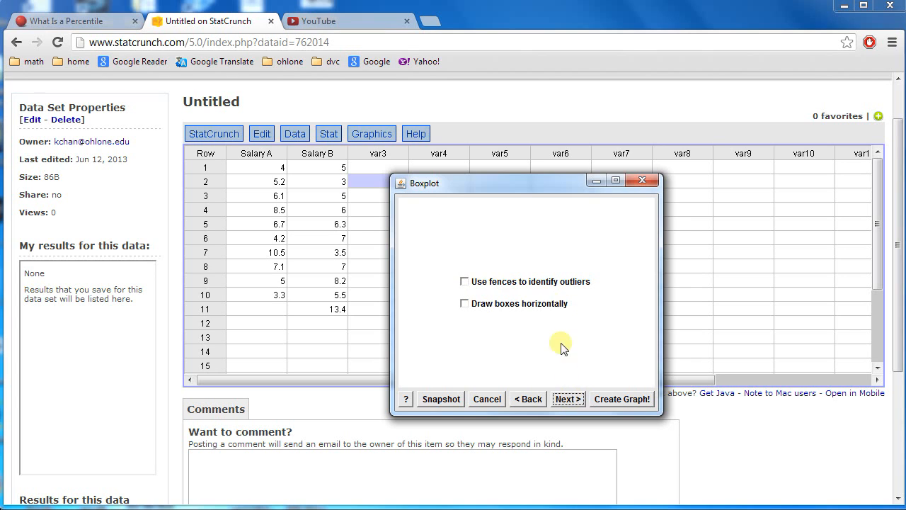
left_click(480, 282)
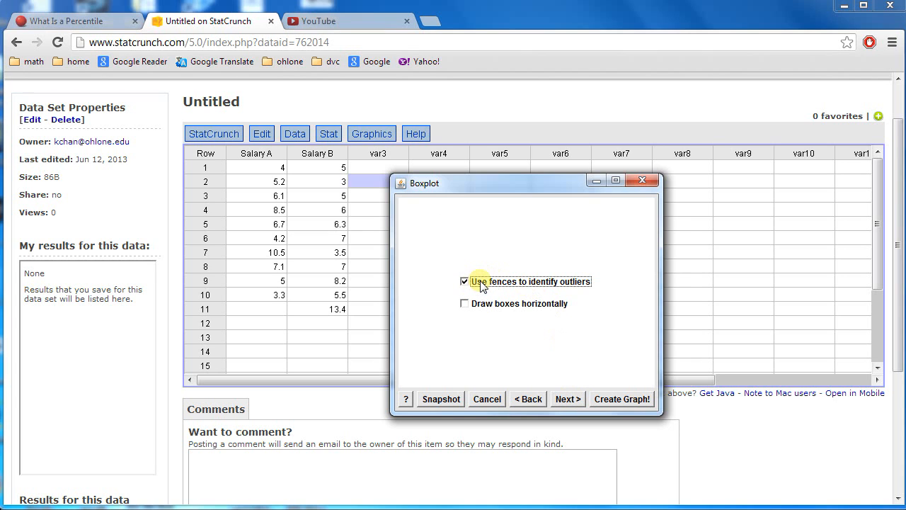
left_click(535, 306)
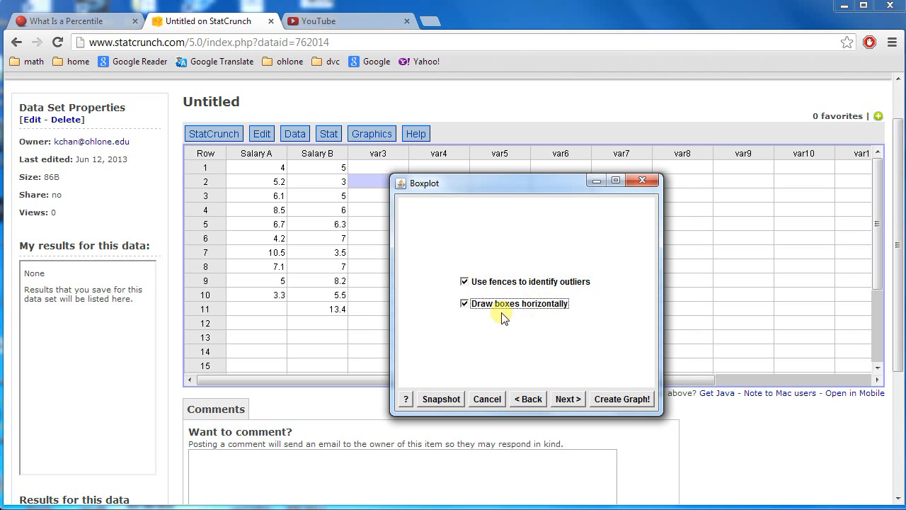
- Create the Salary B boxplot with axis labels and title left at their defaults, and make its window wider and shorter
left_click(569, 400)
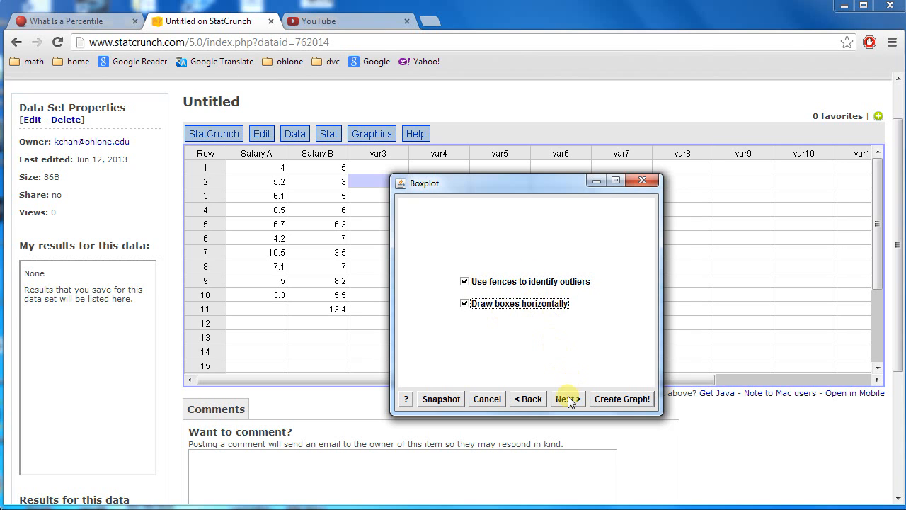
left_click(606, 400)
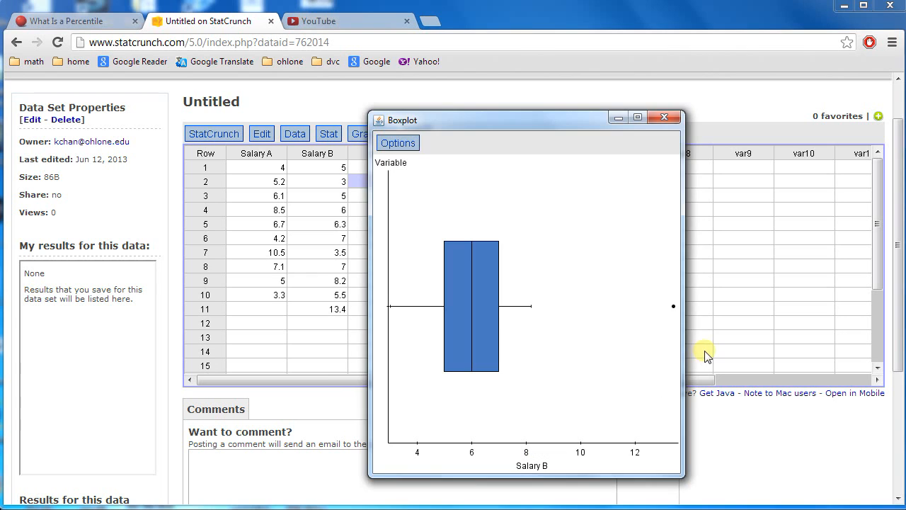
left_click_drag(680, 474, 827, 271)
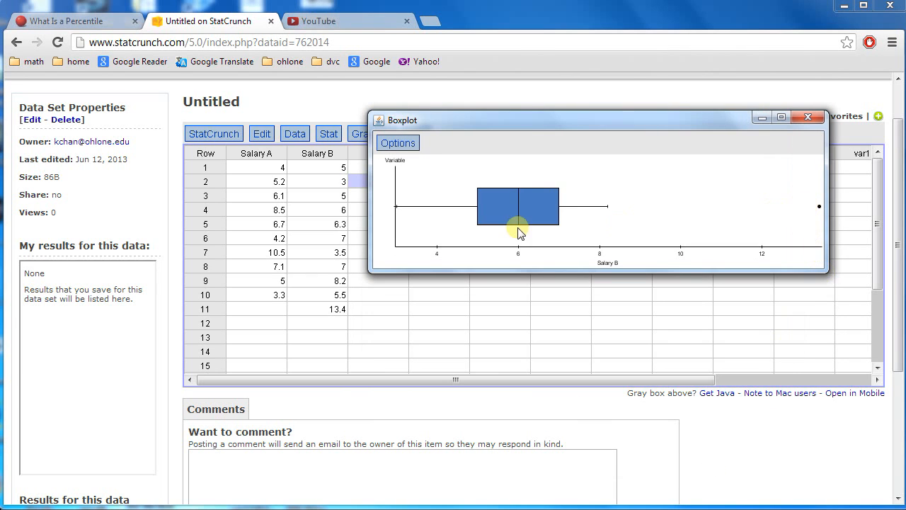